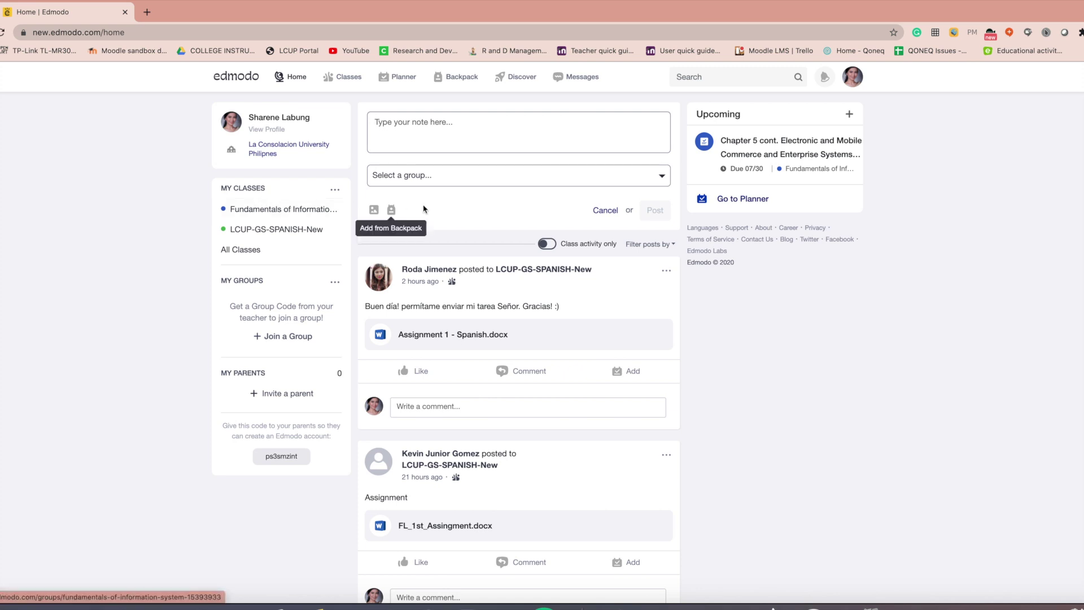
Bring up the feed filter options, then open the Fundamentals of Information System class
left_click(675, 246)
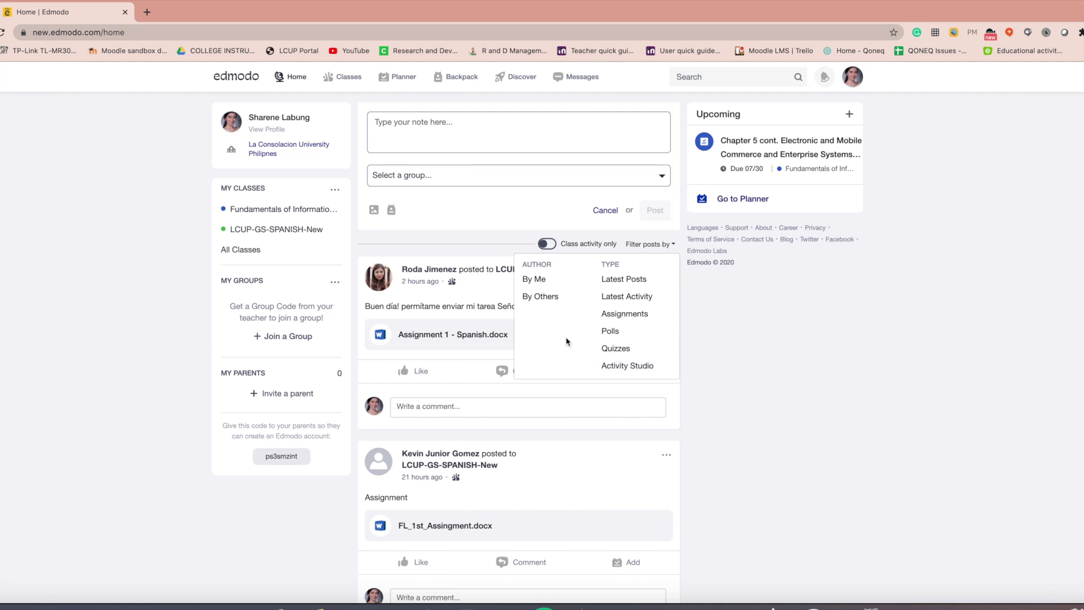
left_click(252, 214)
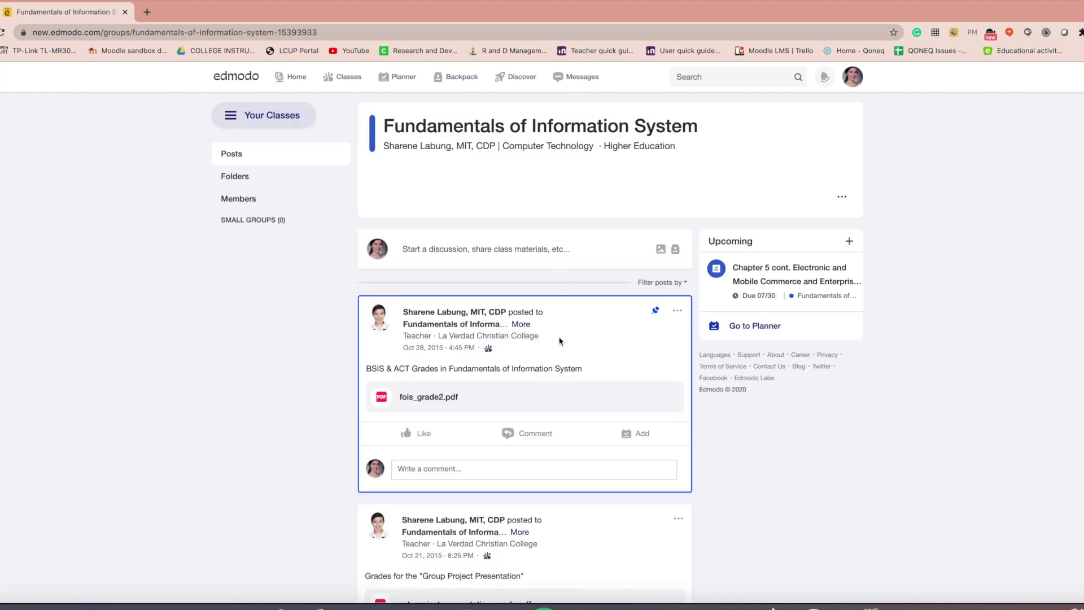
Scroll the class feed to the Chapter 5 cont. Electronic and Mobile Commerce quiz and open it
scroll(555, 353, "down", 7)
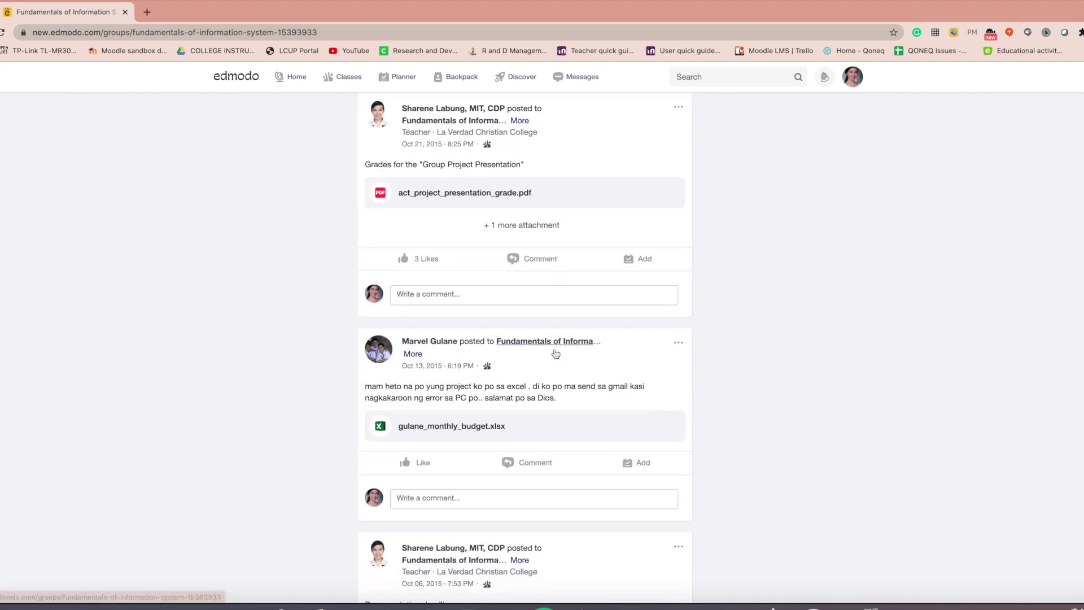
scroll(555, 353, "down", 10)
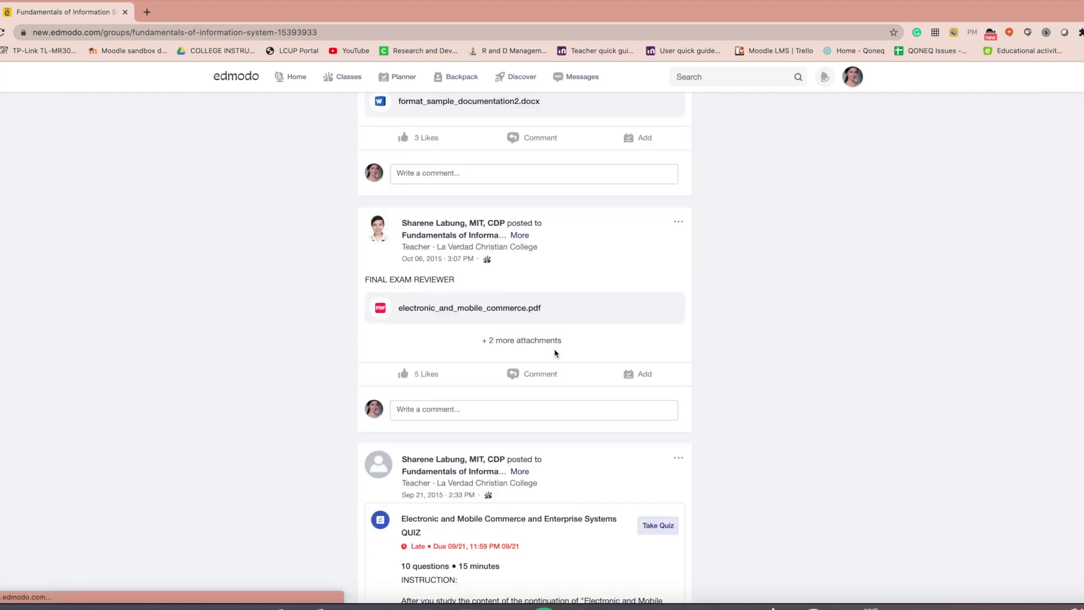
scroll(556, 353, "down", 3)
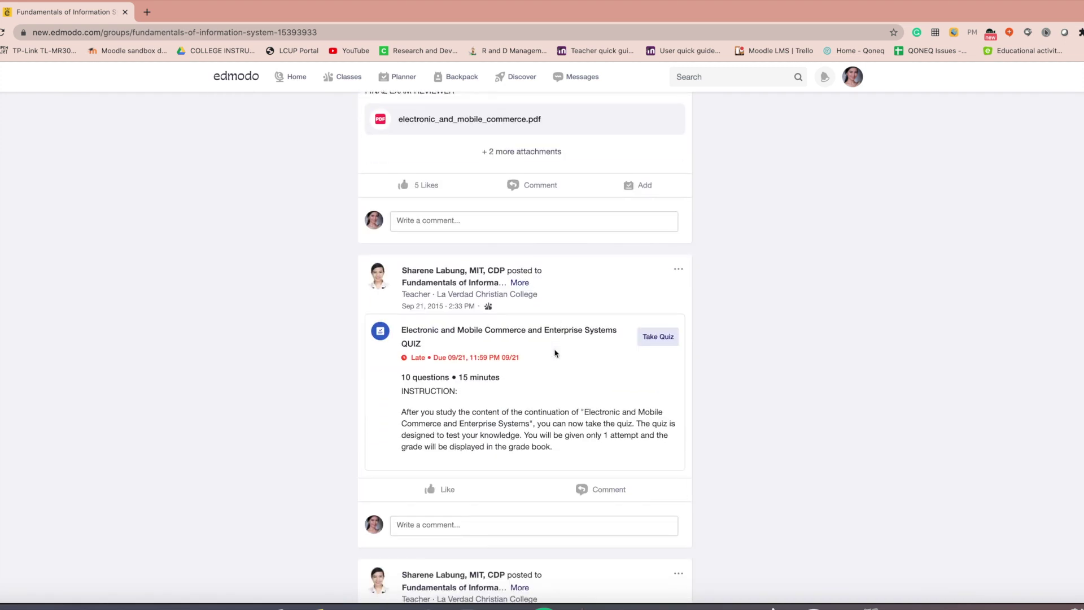
scroll(555, 354, "down", 4)
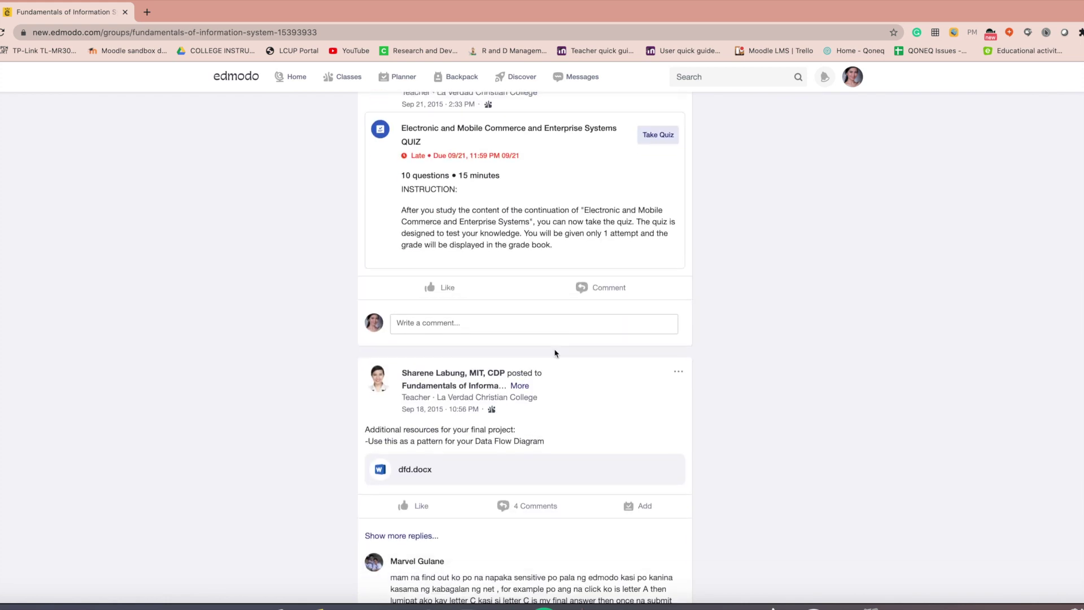
scroll(555, 354, "up", 2)
scroll(556, 353, "down", 7)
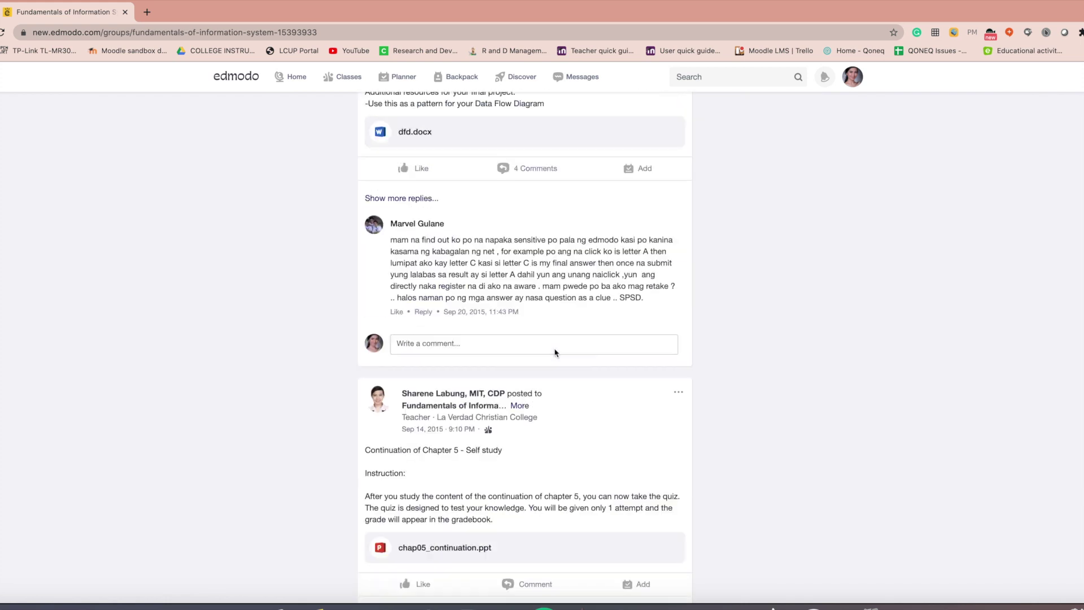
scroll(556, 354, "down", 7)
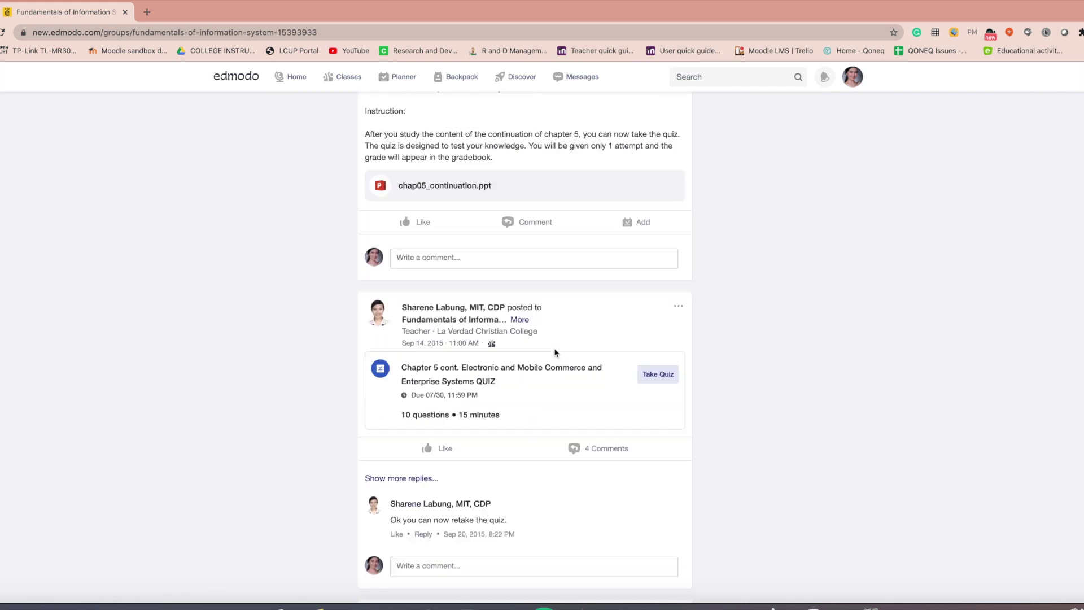
left_click(656, 382)
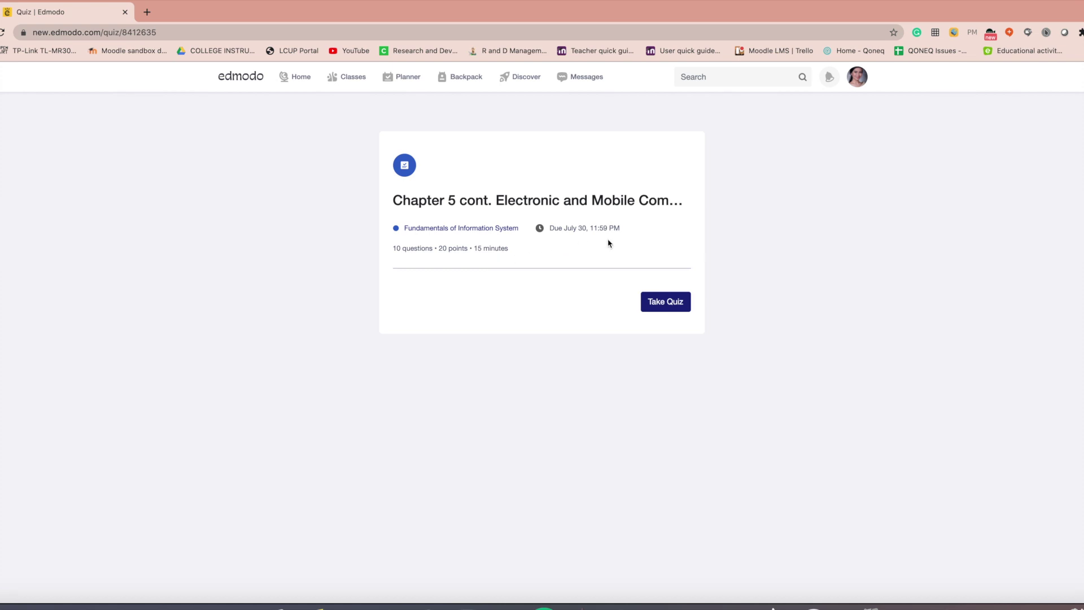
Start the Chapter 5 cont. quiz attempt with Take Quiz
left_click(665, 305)
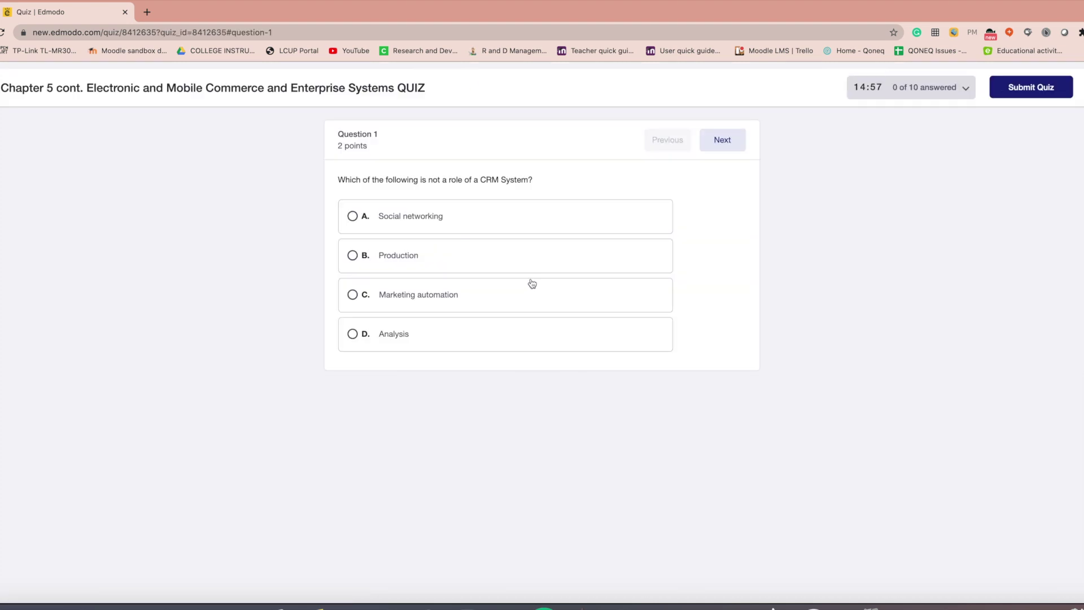
Answer questions 1–3 with Production, Capturing and gathering, and Data Editing
left_click(352, 260)
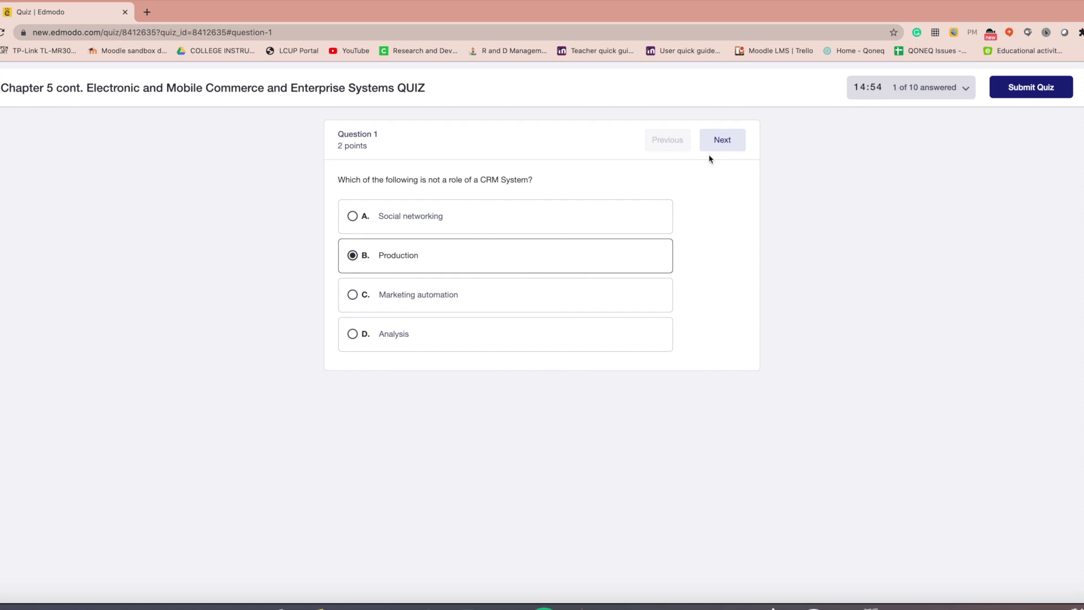
left_click(720, 145)
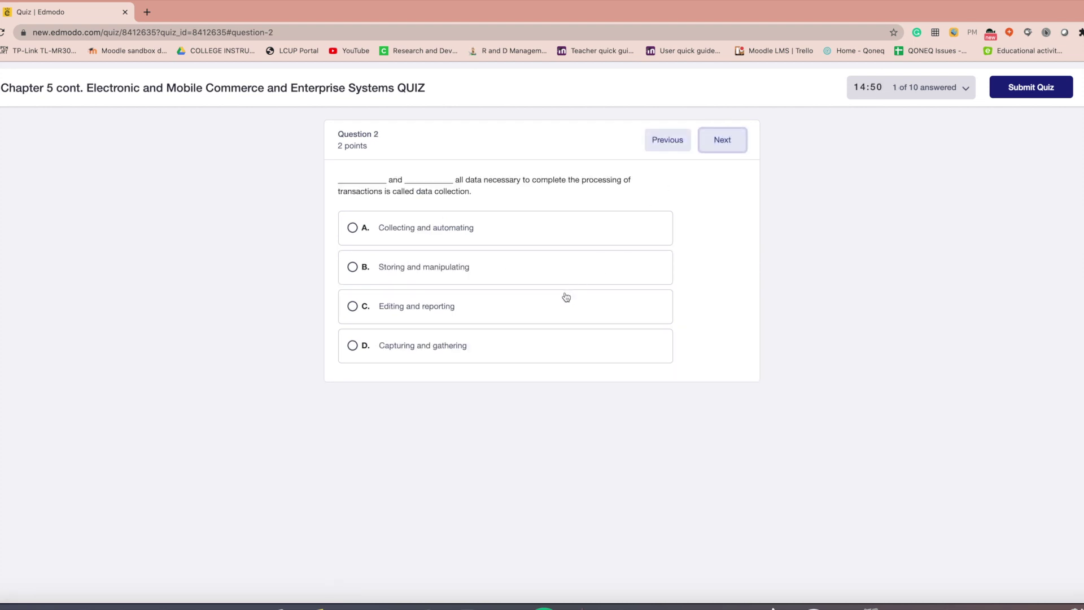
left_click(351, 347)
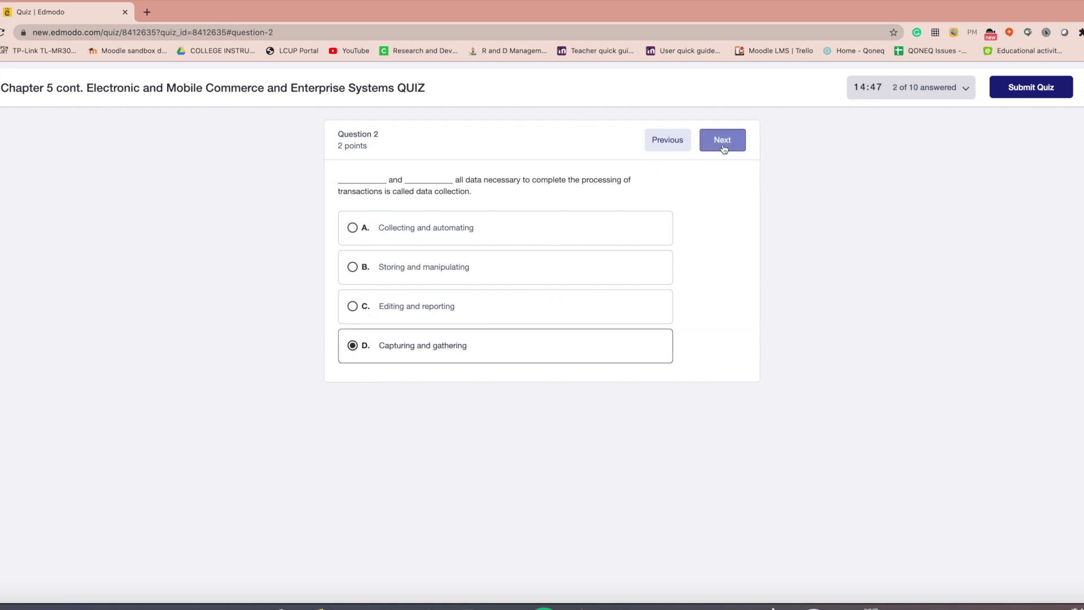
left_click(724, 147)
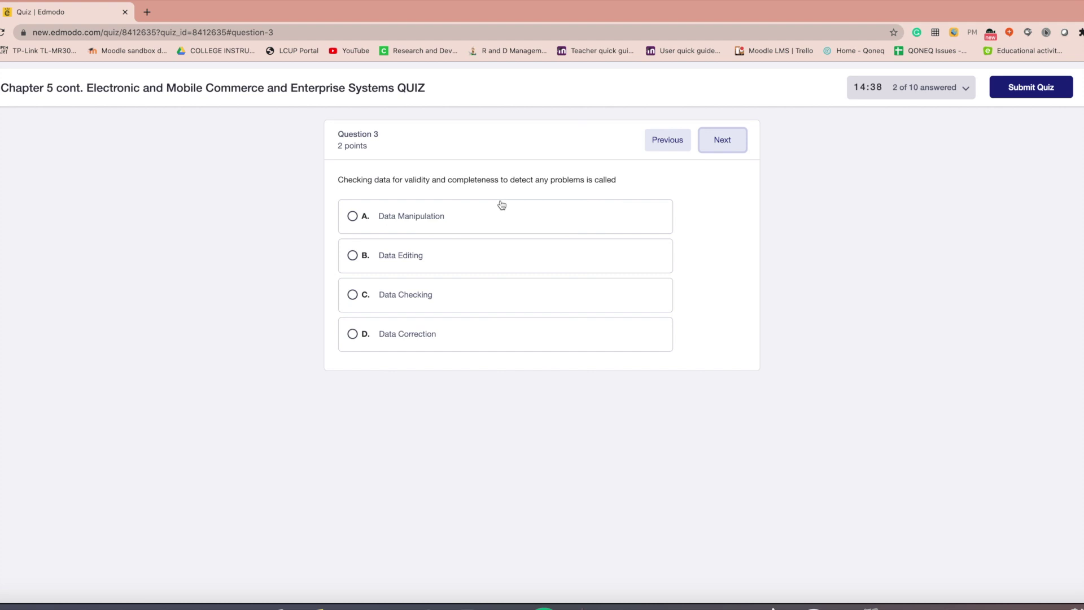
left_click(352, 255)
left_click(720, 146)
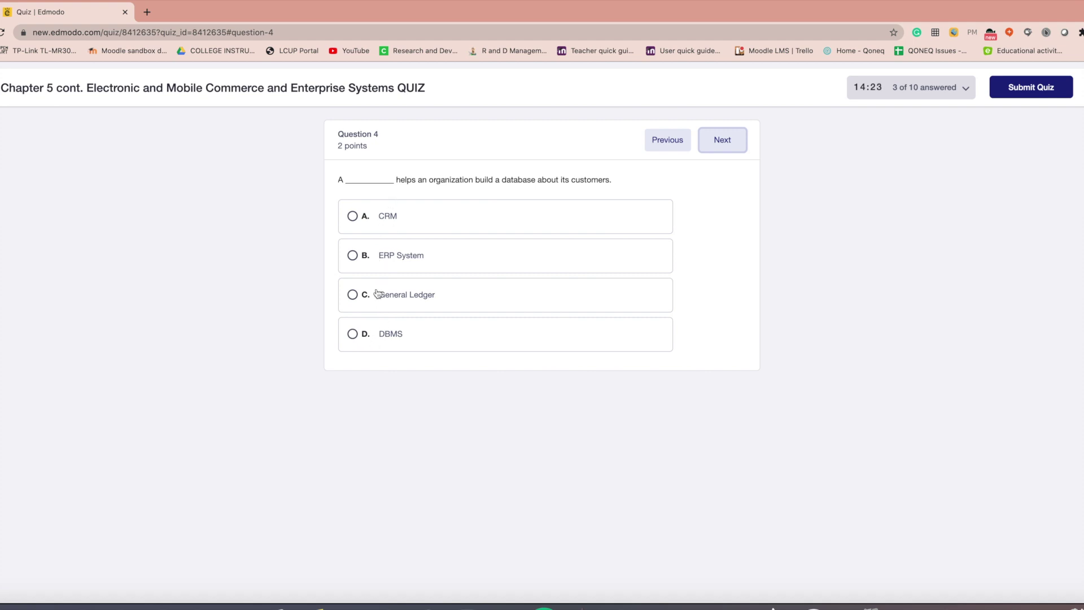
Answer questions 4–7 with CRM, C, Data Storage, and Enterprise Resource Planning
left_click(353, 218)
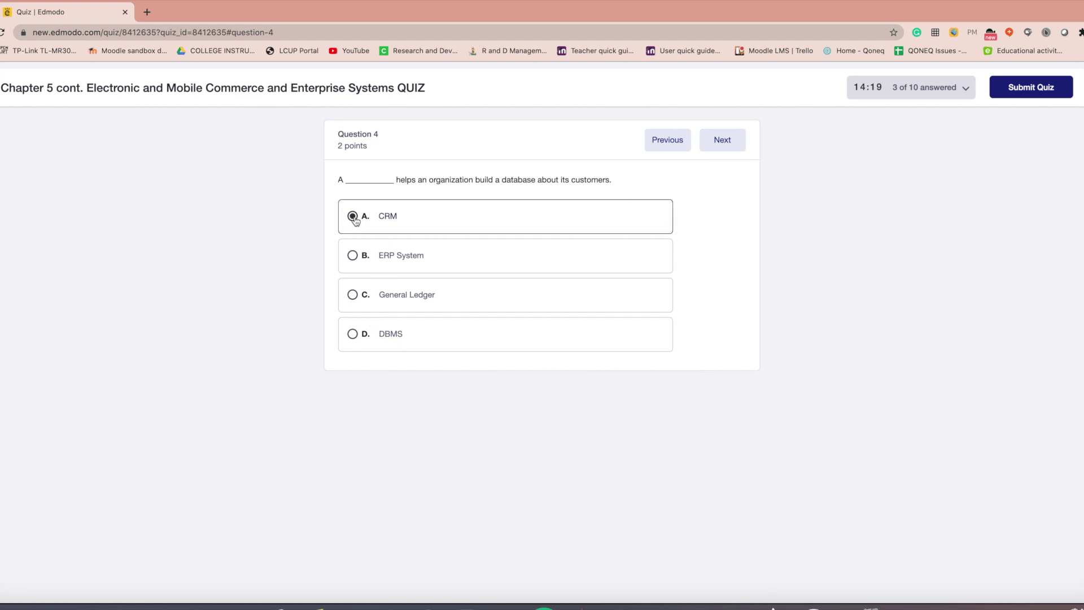
left_click(713, 144)
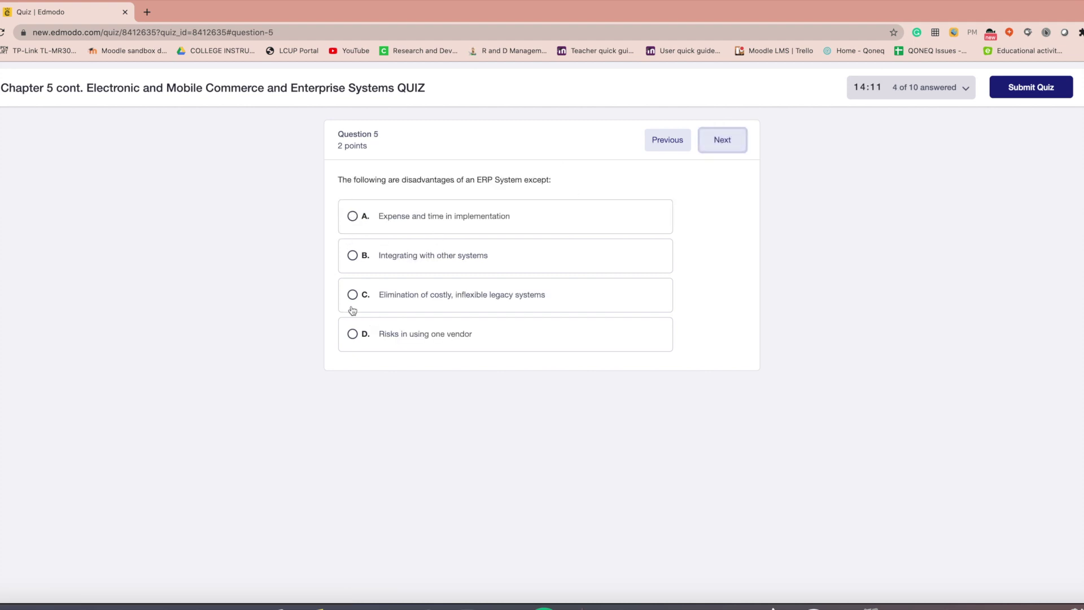
left_click(352, 296)
left_click(721, 149)
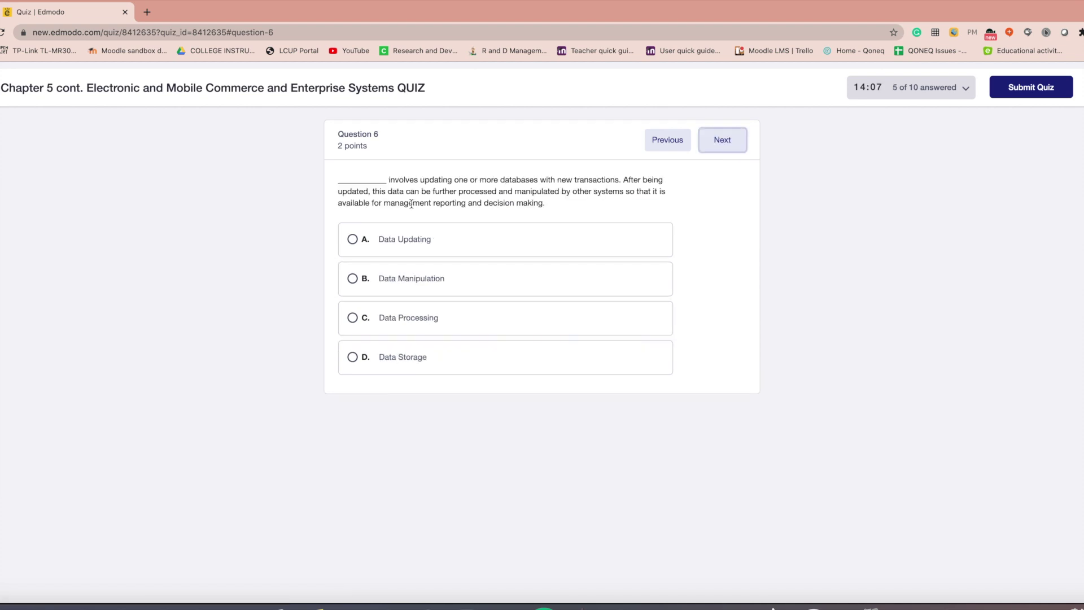
left_click(353, 357)
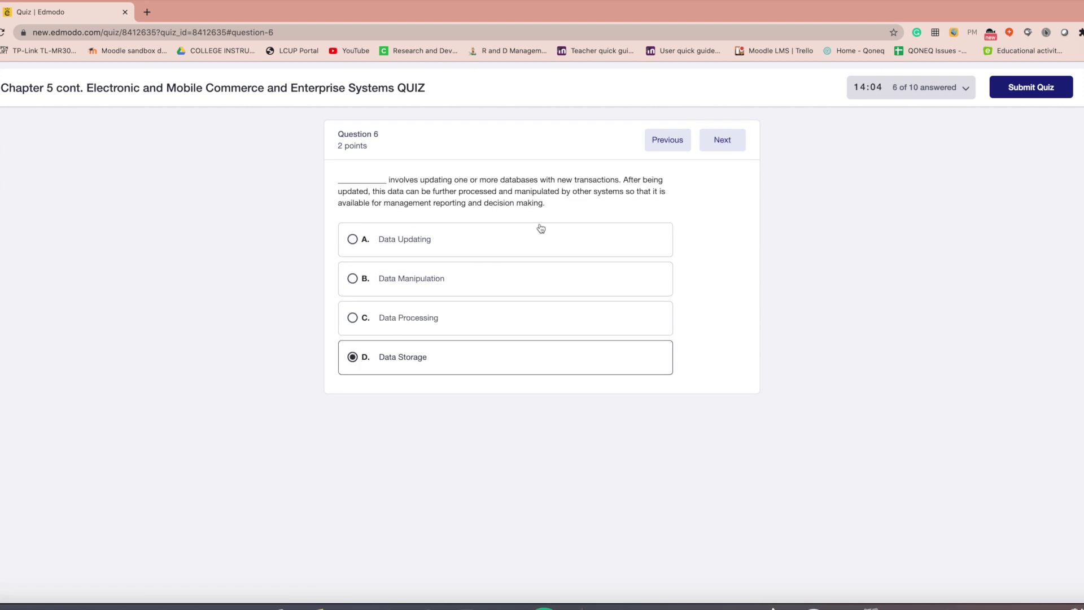
left_click(722, 142)
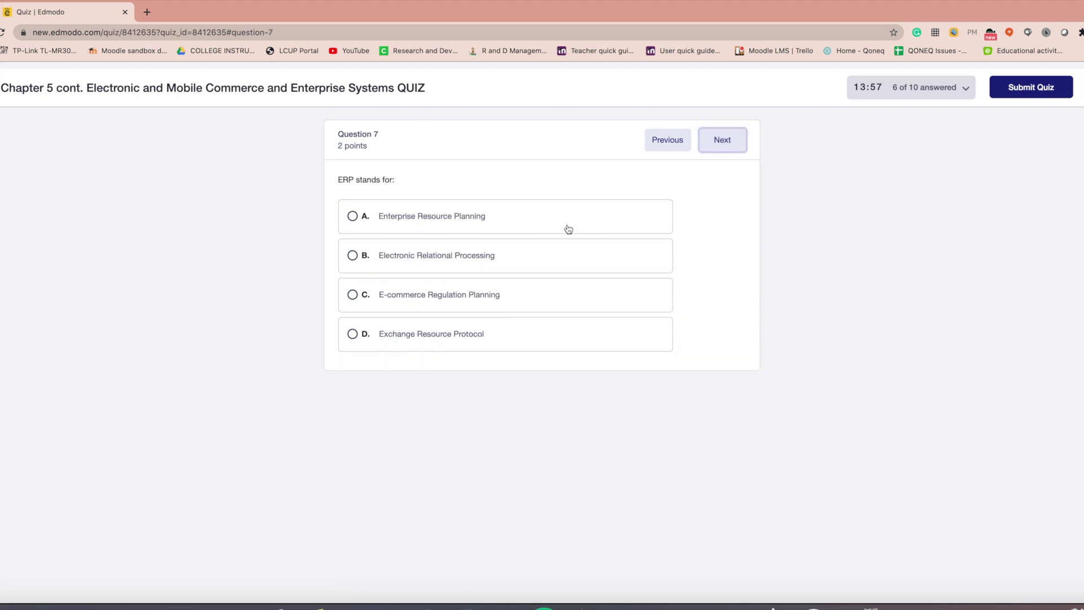
left_click(352, 216)
left_click(716, 149)
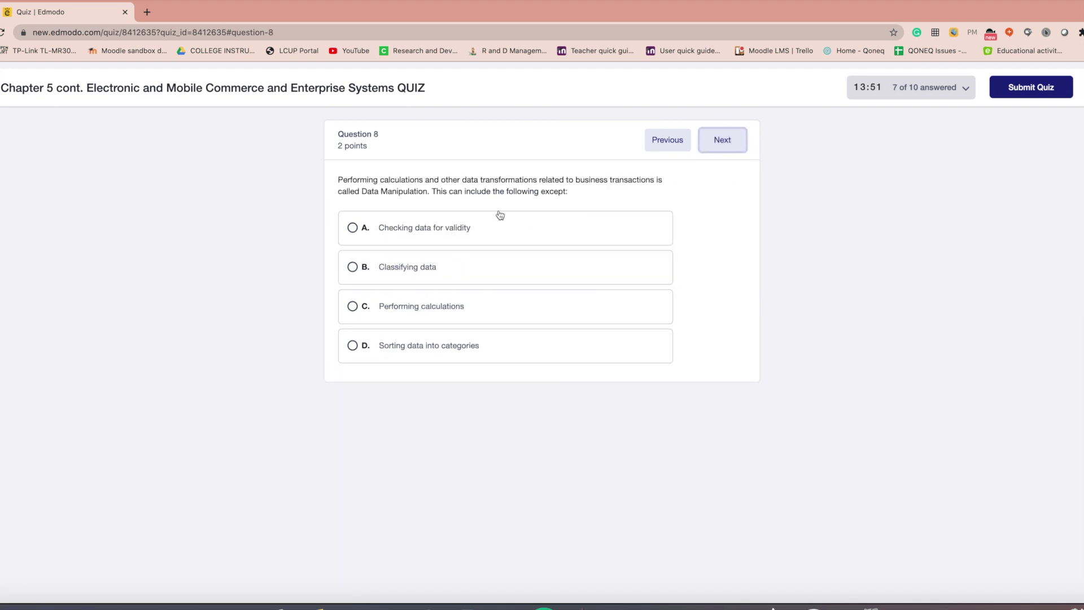
Answer questions 8–10 with Checking data for validity, Mobile Commerce, and Sales forecasting, then submit
left_click(352, 228)
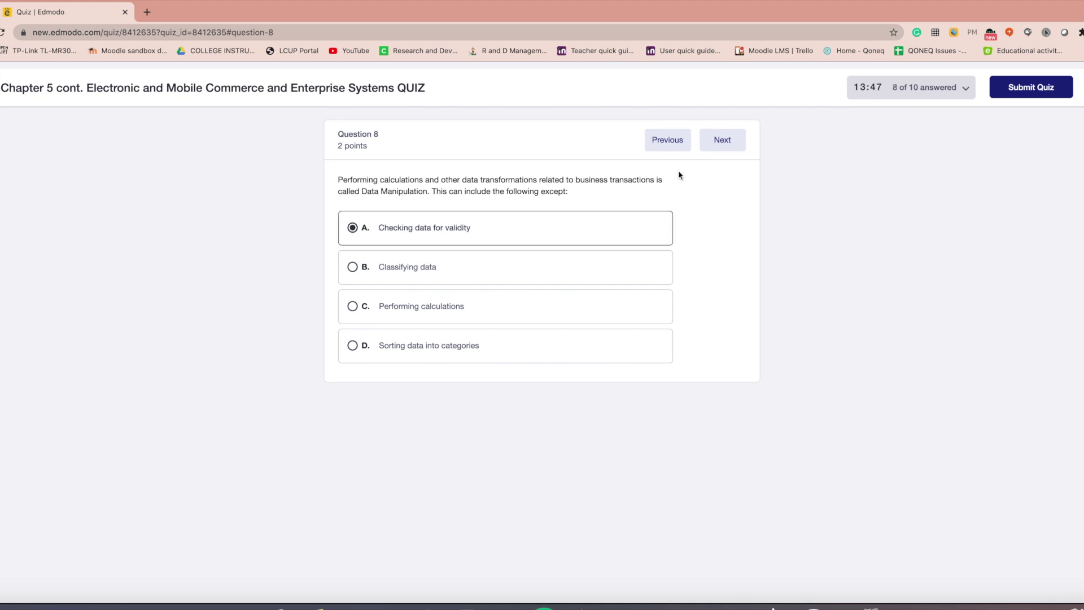
left_click(720, 144)
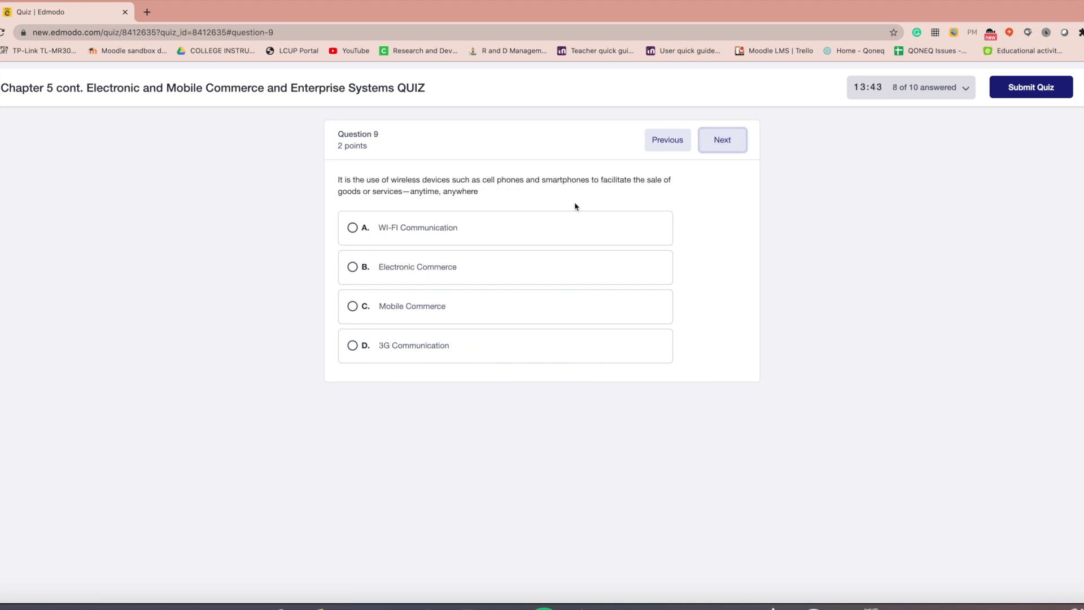
left_click(353, 308)
left_click(717, 141)
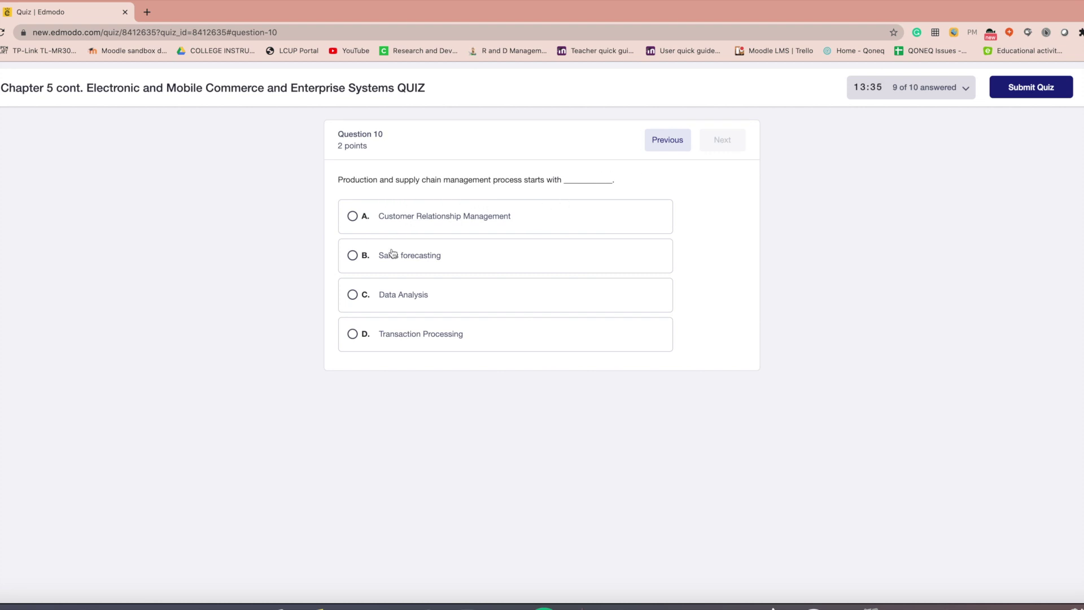
left_click(353, 257)
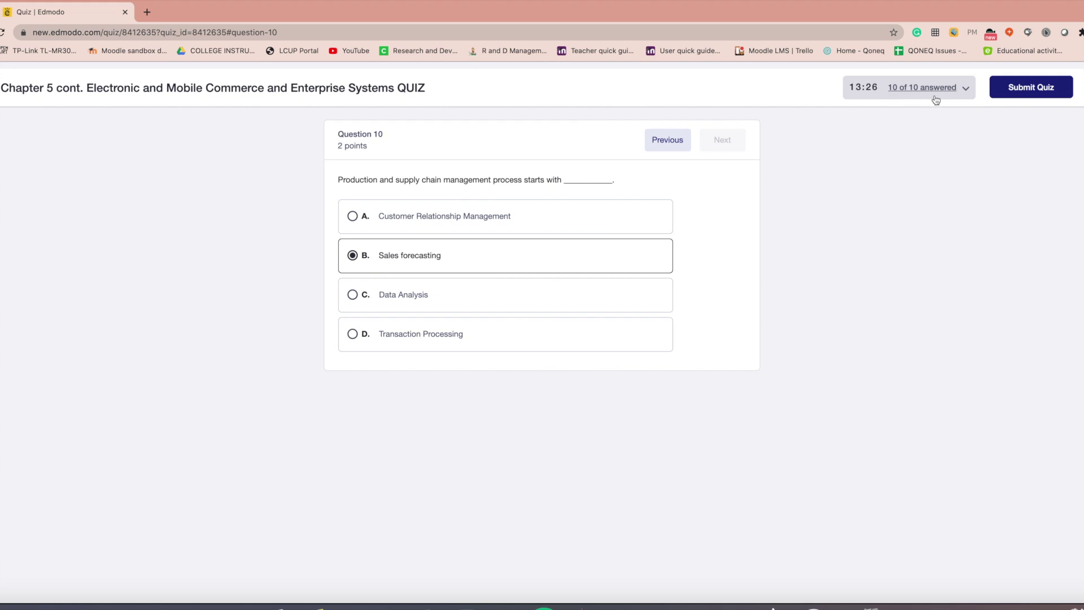
left_click(1030, 97)
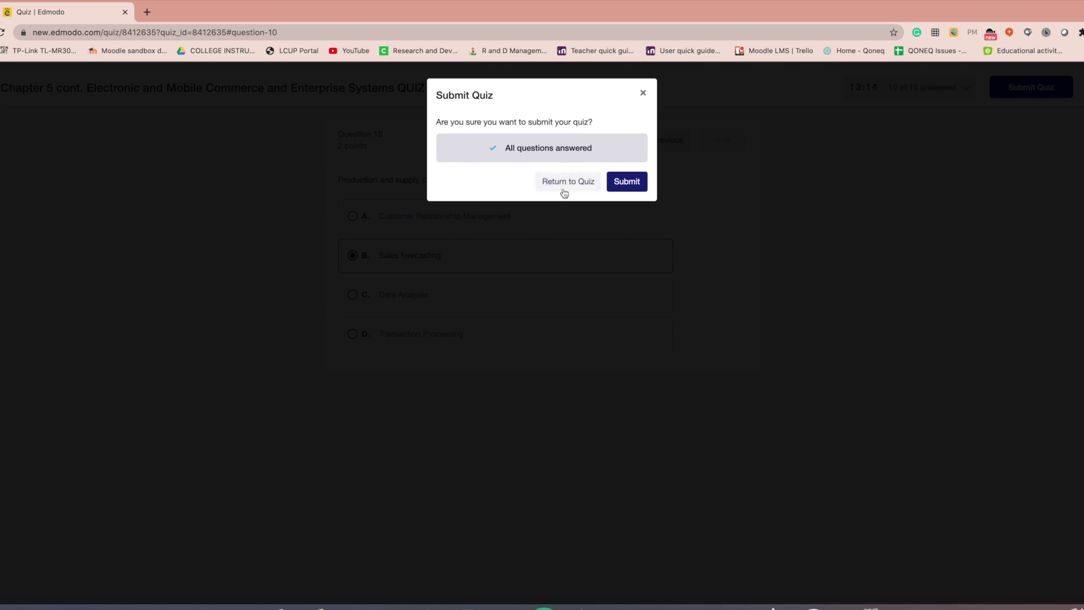
Confirm the quiz submission to reach the 20/20 summary
left_click(627, 181)
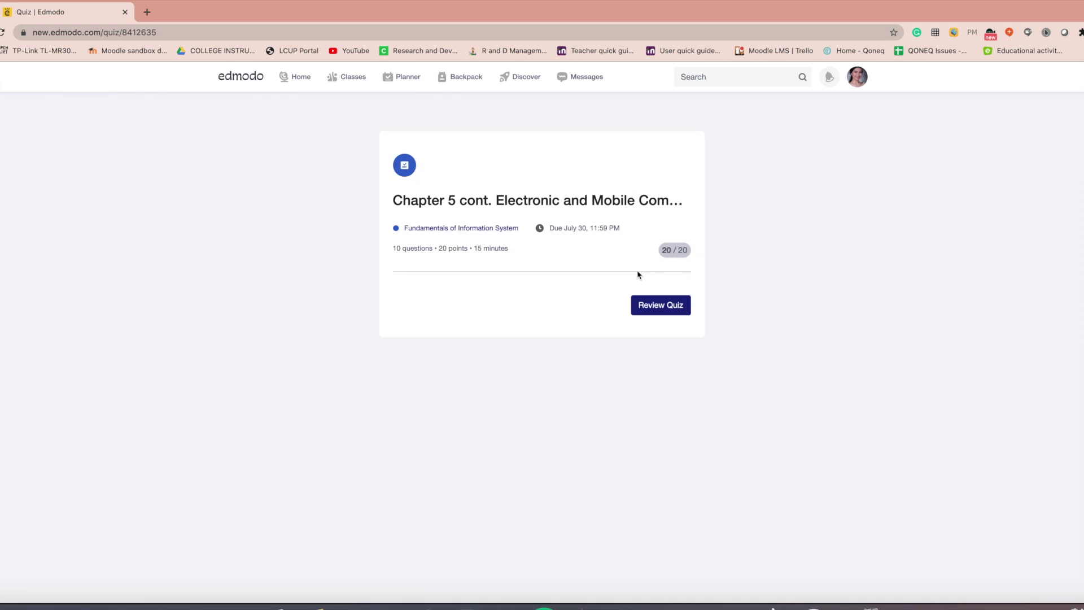
Open the graded quiz review and page from Question 1 through Question 10, all marked correct
left_click(658, 309)
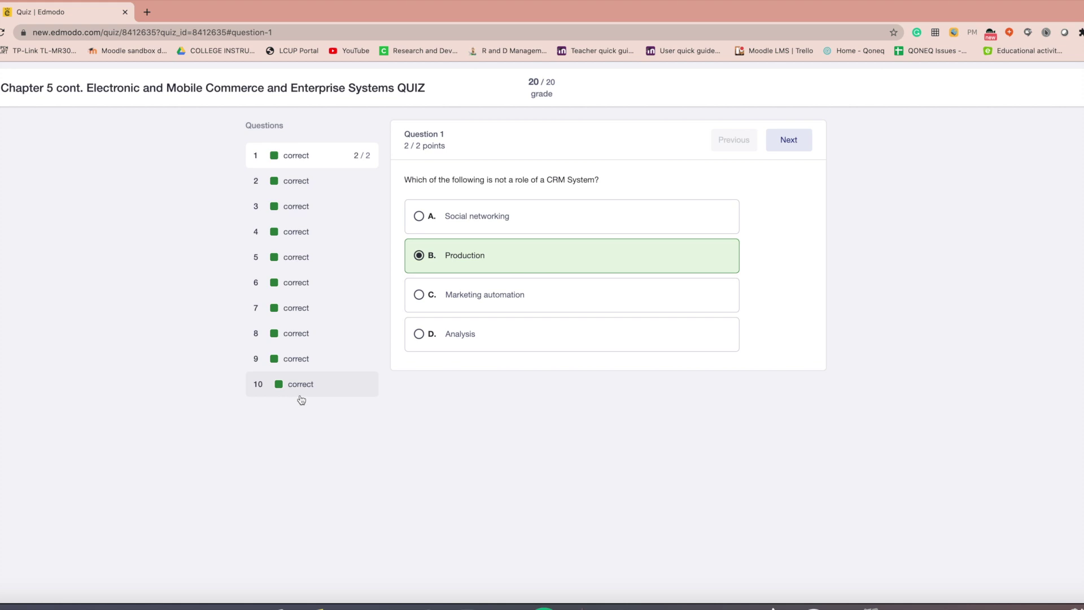
left_click(787, 146)
left_click(790, 146)
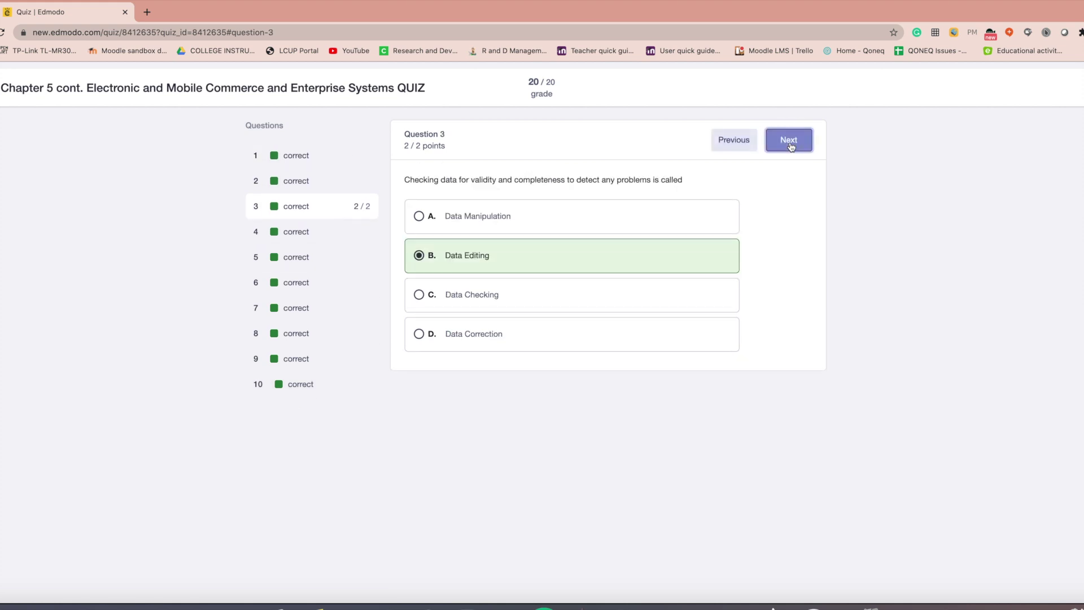
left_click(791, 147)
left_click(791, 147)
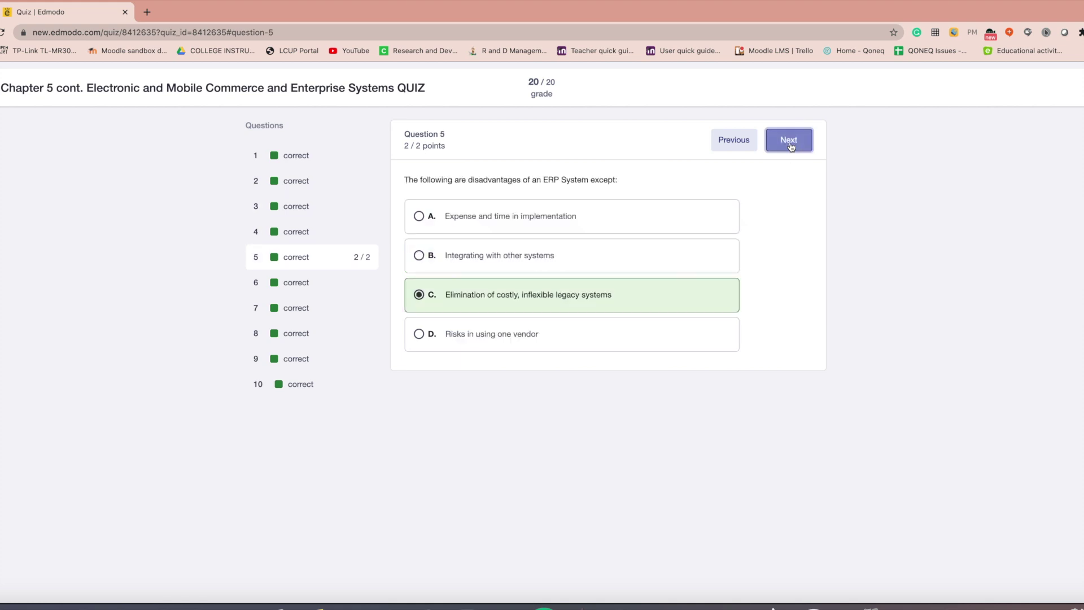
left_click(791, 147)
left_click(791, 147)
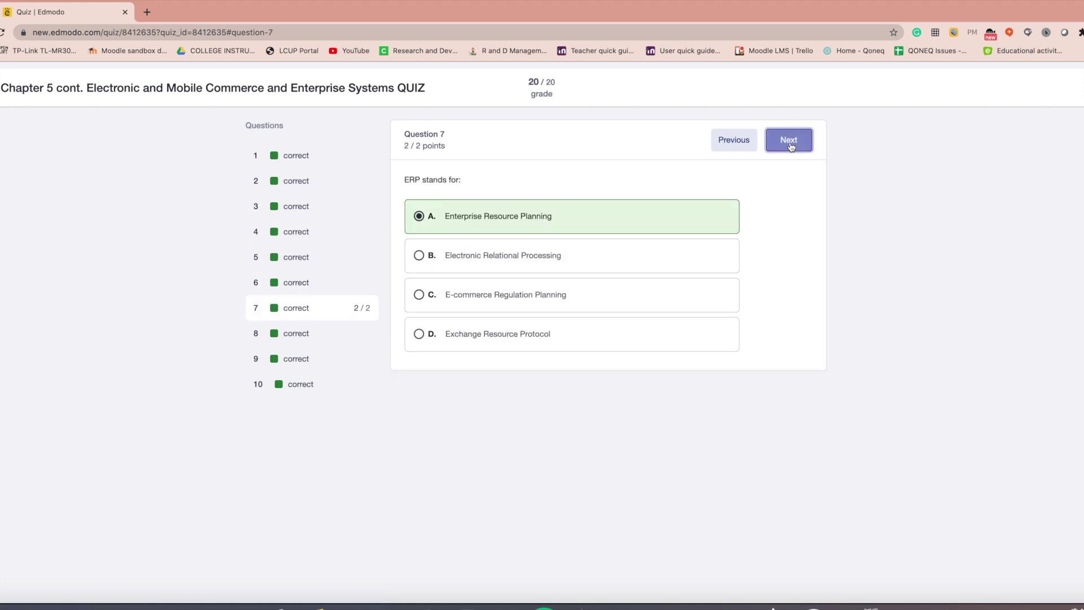
left_click(791, 147)
left_click(791, 147)
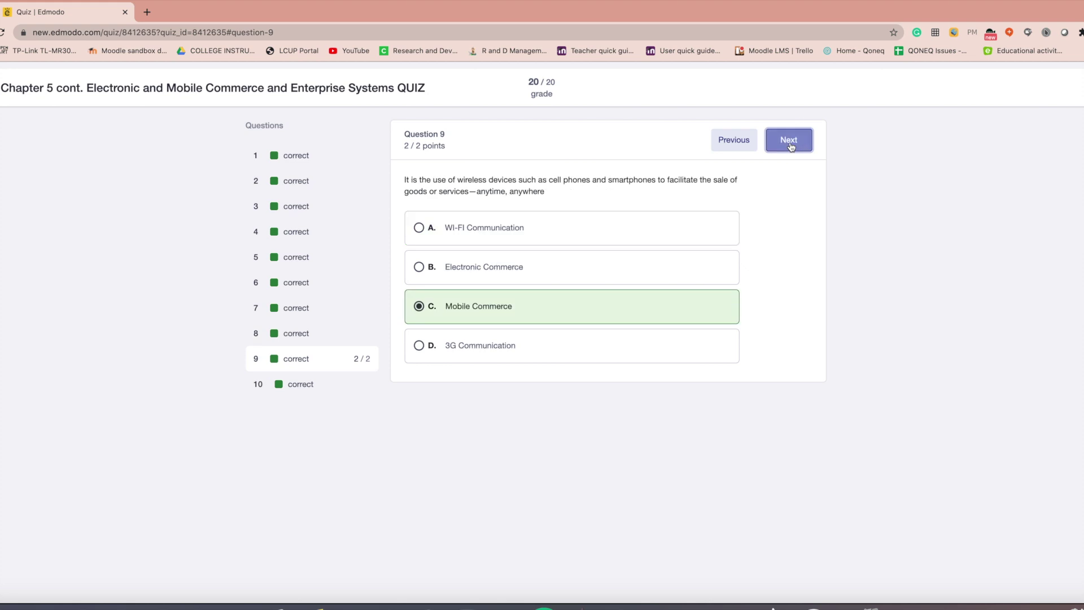
left_click(791, 147)
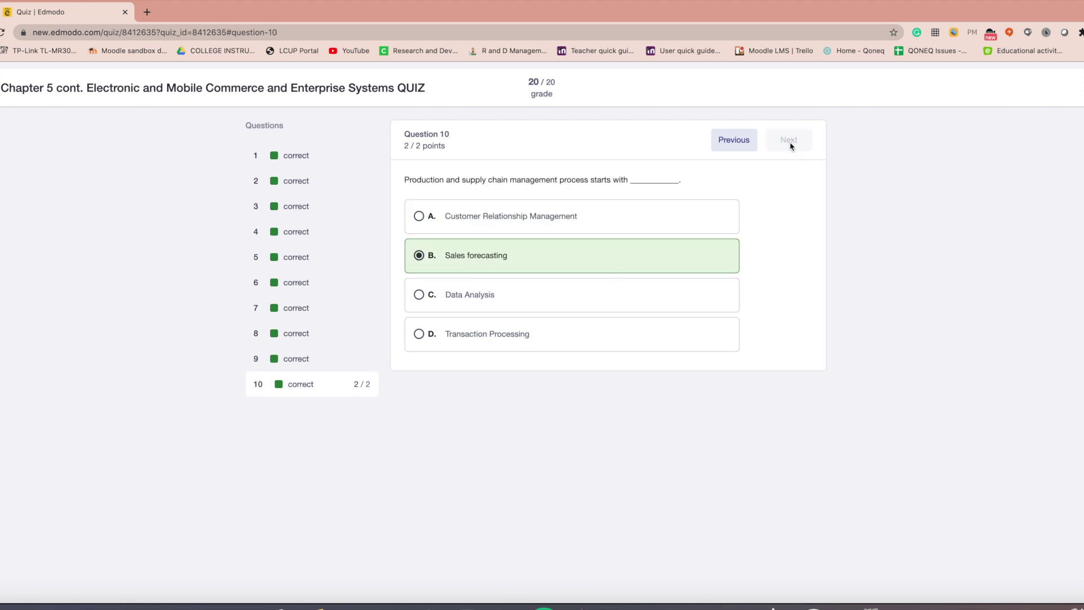
Leave the review with Escape, returning to the 20/20 quiz summary page
key("Escape")
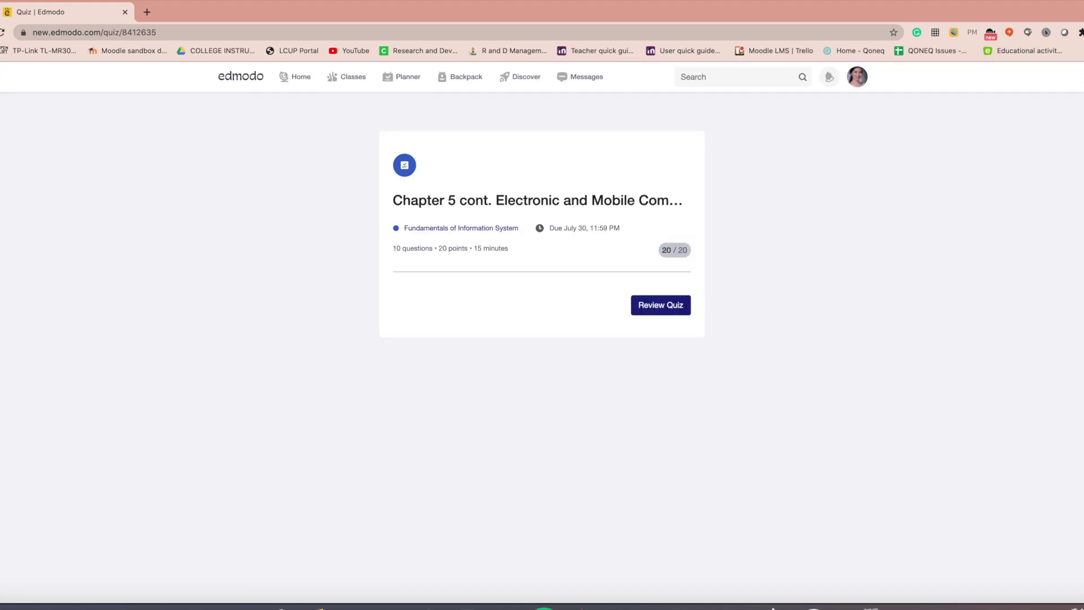